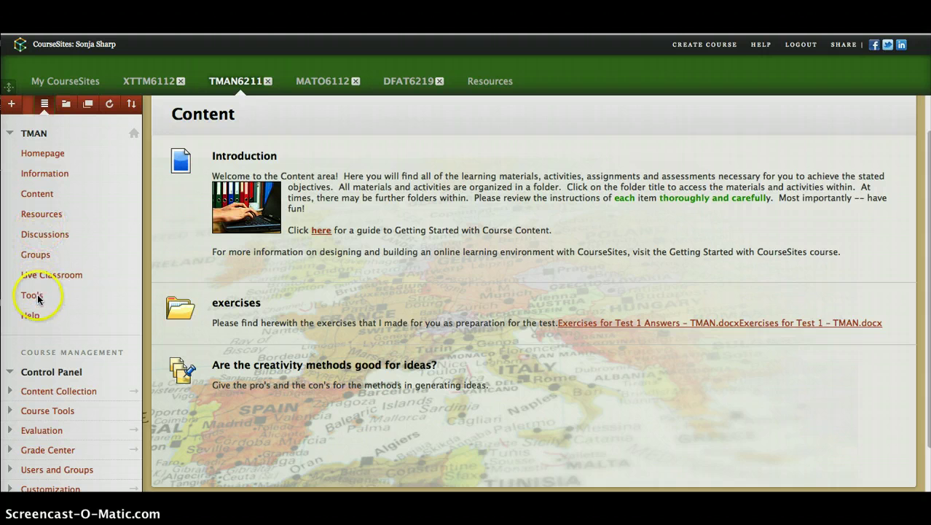
- On the TMAN6211 Content page, rest the pointer on the Tools link in the course menu
{"action": "mouse_move", "coordinate": [38, 297]}
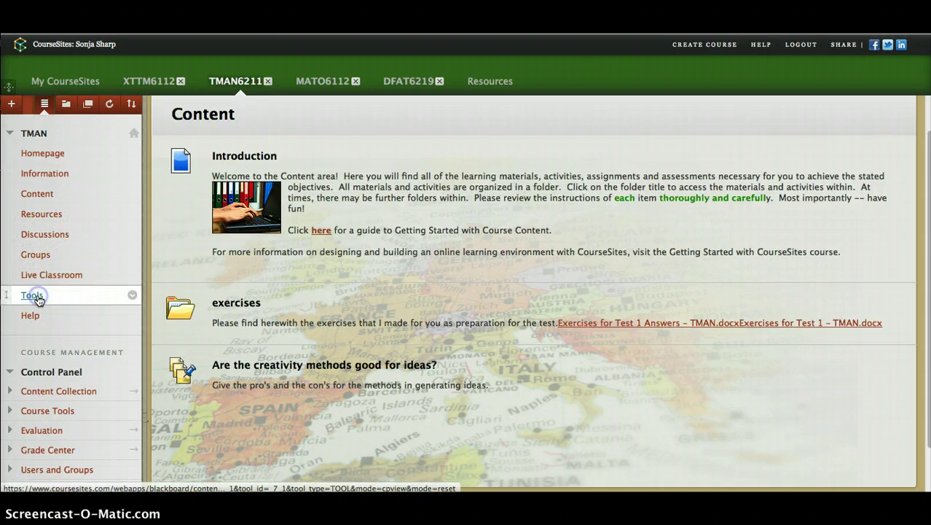
- Check the Tools link's options, then open the course's Tools page and scroll down it
{"action": "left_click", "coordinate": [132, 298]}
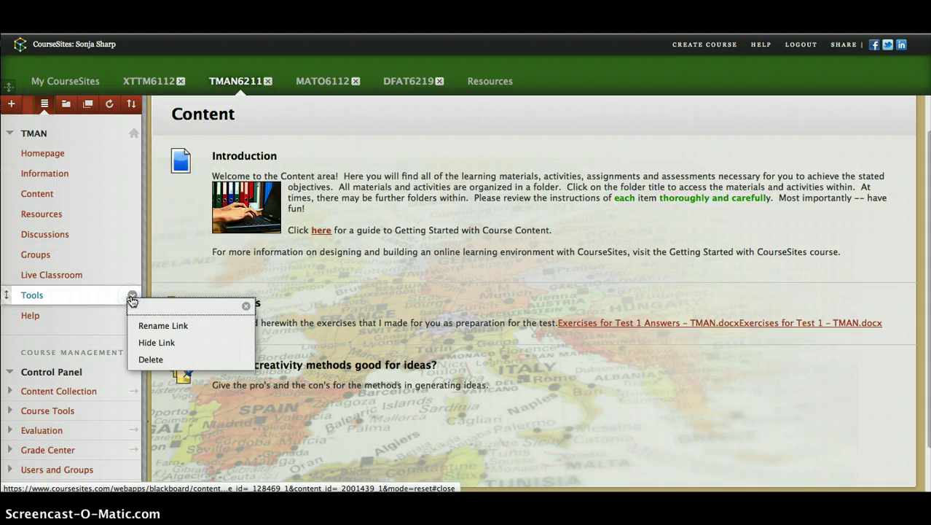
{"action": "left_click", "coordinate": [91, 298]}
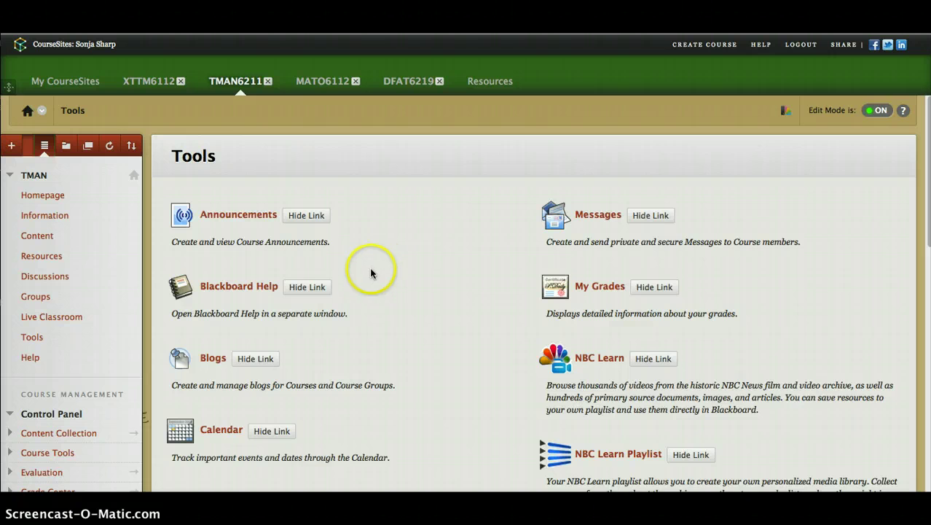
{"action": "scroll", "coordinate": [372, 274], "scroll_direction": "down", "scroll_amount": 1}
{"action": "scroll", "coordinate": [371, 275], "scroll_direction": "down", "scroll_amount": 2}
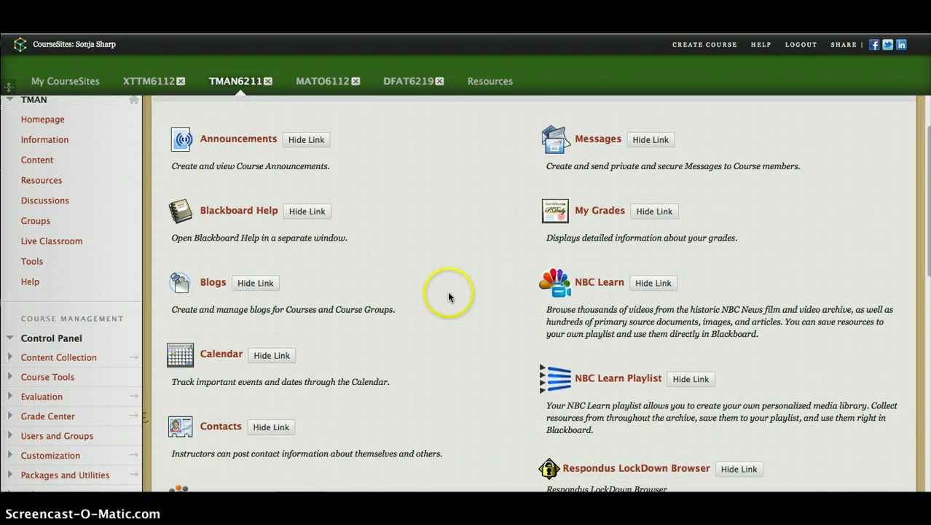
{"action": "scroll", "coordinate": [442, 292], "scroll_direction": "down", "scroll_amount": 1}
{"action": "scroll", "coordinate": [440, 298], "scroll_direction": "down", "scroll_amount": 2}
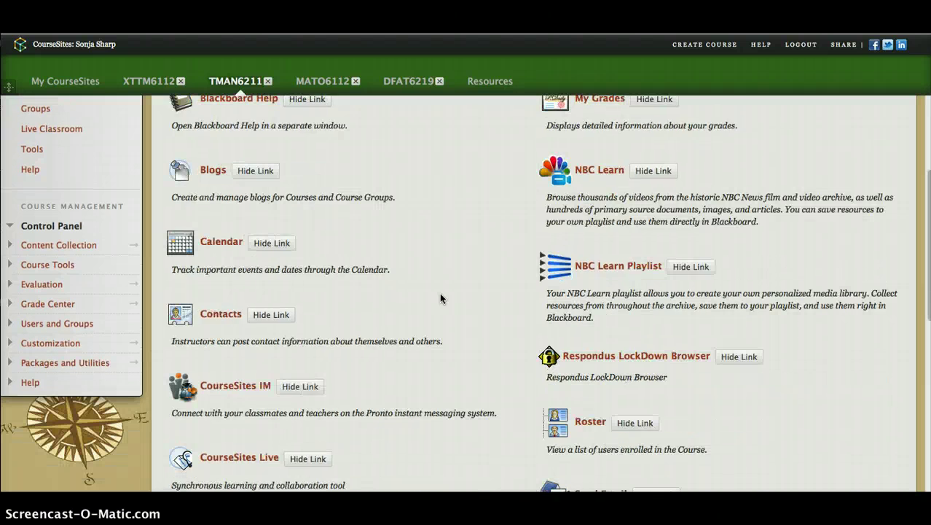
{"action": "scroll", "coordinate": [440, 297], "scroll_direction": "down", "scroll_amount": 2}
- Review the remaining tools through Voice Podcaster, then scroll back to the top of Tools
{"action": "left_click", "coordinate": [411, 328]}
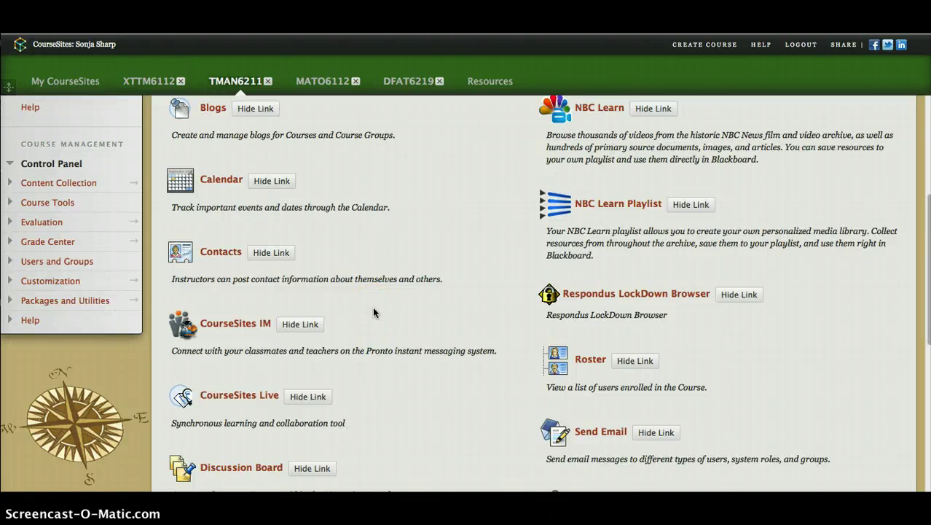
{"action": "scroll", "coordinate": [373, 312], "scroll_direction": "down", "scroll_amount": 1}
{"action": "scroll", "coordinate": [373, 312], "scroll_direction": "down", "scroll_amount": 1}
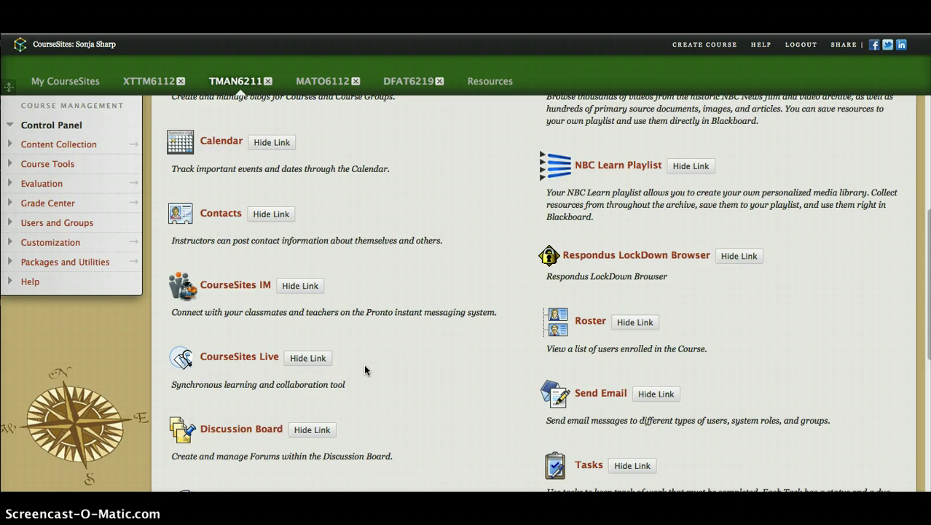
{"action": "scroll", "coordinate": [363, 363], "scroll_direction": "down", "scroll_amount": 5}
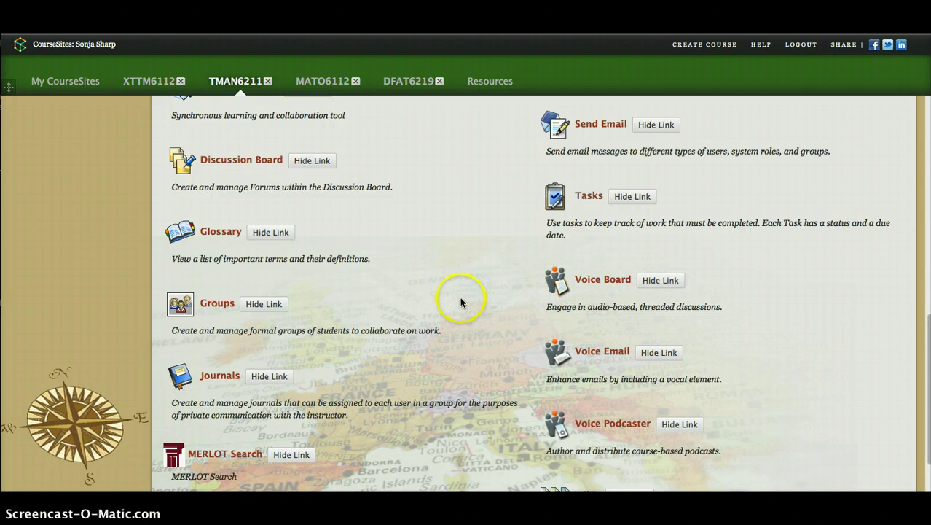
{"action": "scroll", "coordinate": [460, 321], "scroll_direction": "up", "scroll_amount": 5}
{"action": "scroll", "coordinate": [458, 313], "scroll_direction": "up", "scroll_amount": 3}
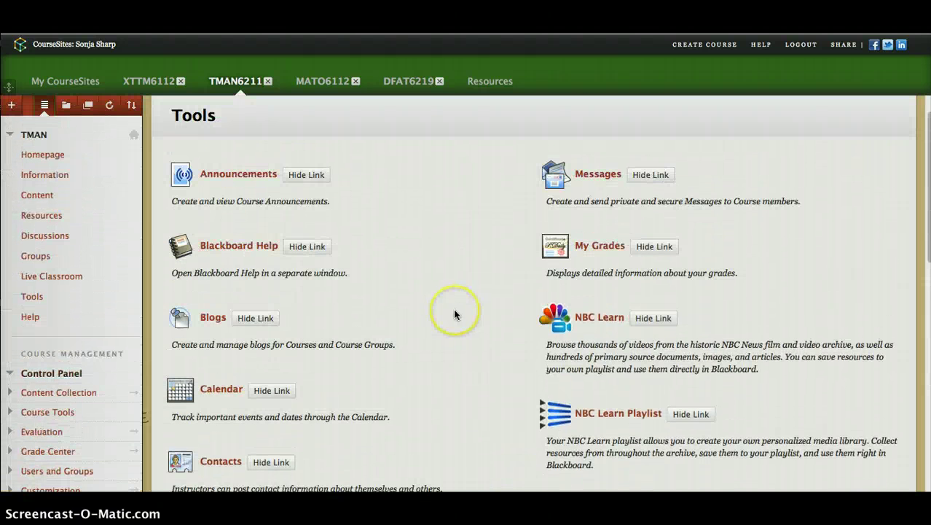
- Browse the Resources page's Library of Congress link, Reading List and Glossary, then show Mission Control
{"action": "left_click", "coordinate": [51, 222]}
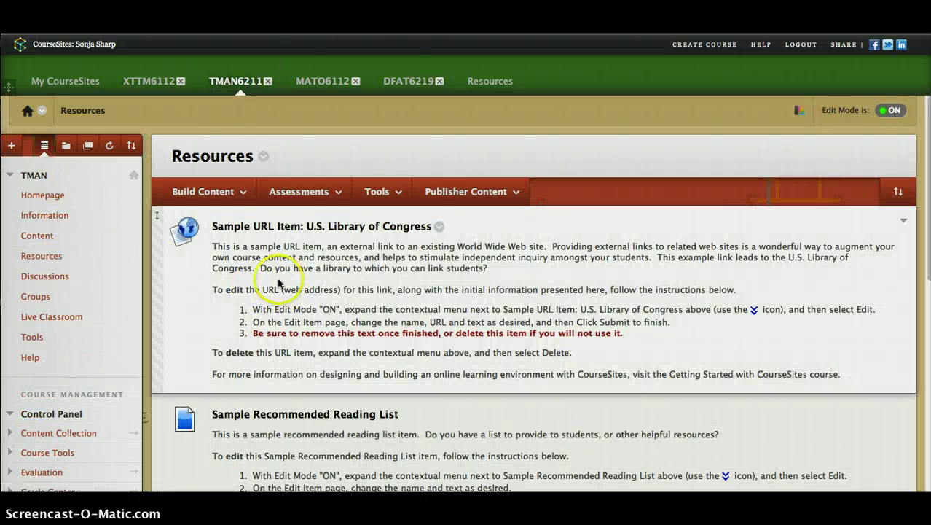
{"action": "scroll", "coordinate": [277, 286], "scroll_direction": "down", "scroll_amount": 3}
{"action": "scroll", "coordinate": [278, 287], "scroll_direction": "down", "scroll_amount": 2}
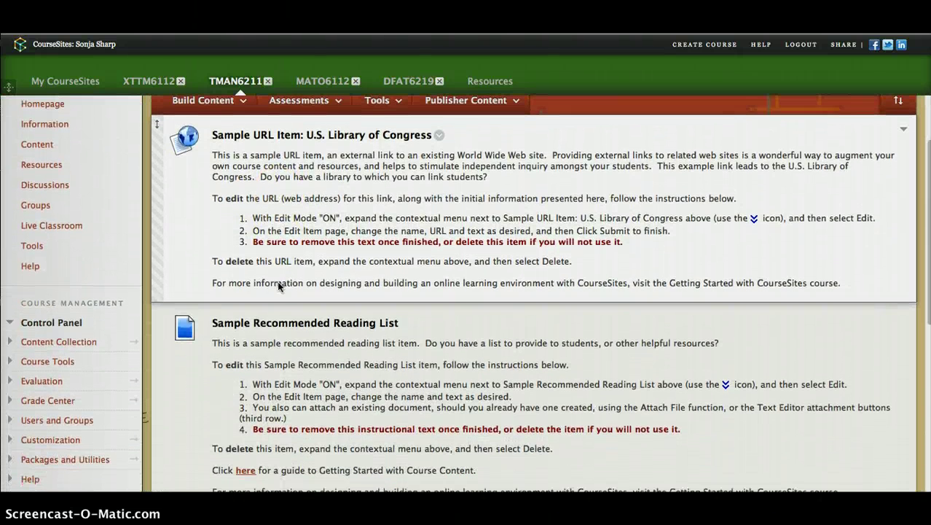
{"action": "scroll", "coordinate": [279, 286], "scroll_direction": "down", "scroll_amount": 3}
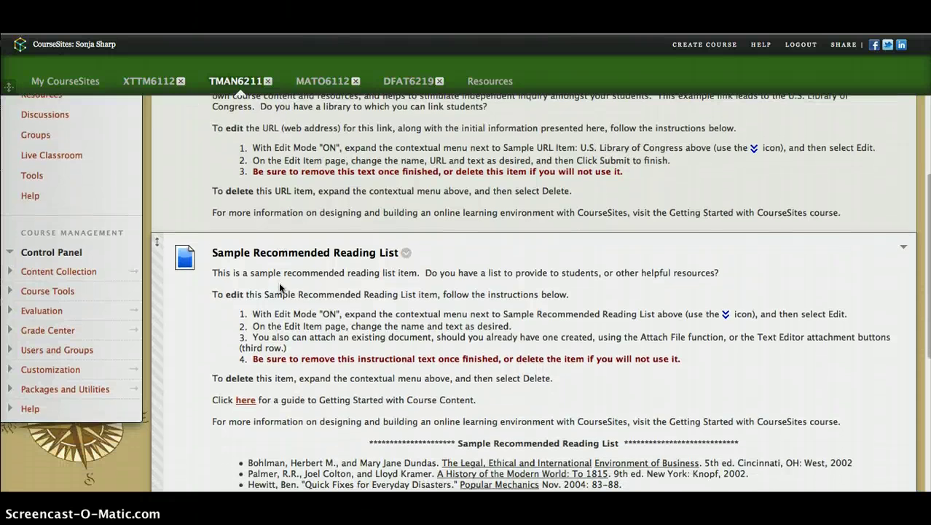
{"action": "scroll", "coordinate": [278, 286], "scroll_direction": "down", "scroll_amount": 2}
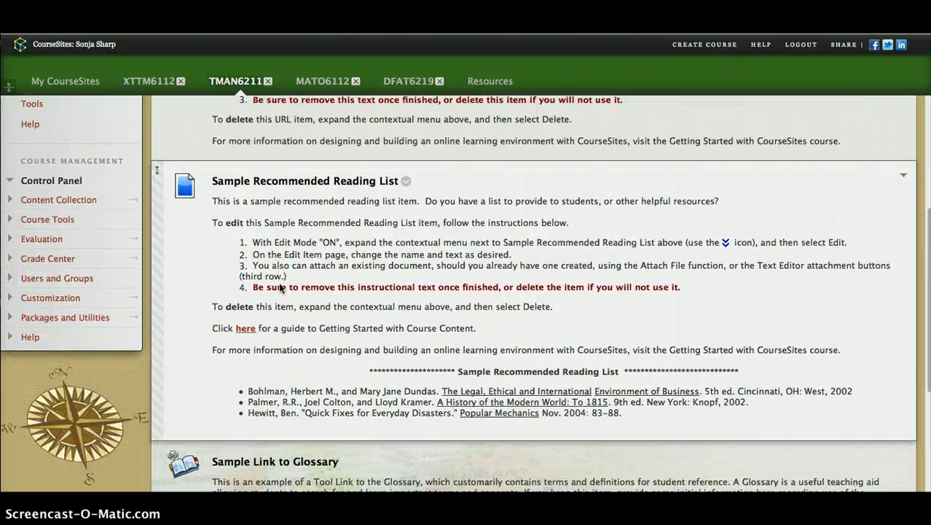
{"action": "scroll", "coordinate": [279, 285], "scroll_direction": "down", "scroll_amount": 3}
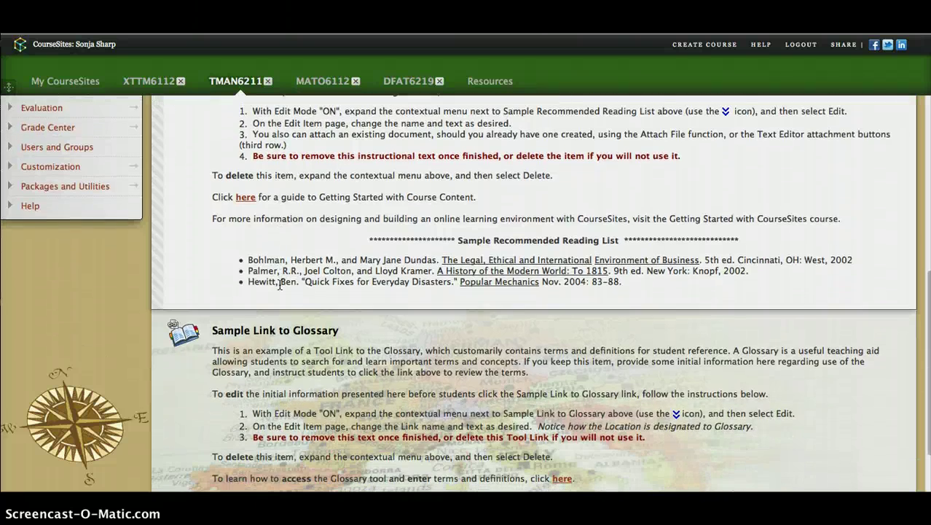
{"action": "scroll", "coordinate": [279, 285], "scroll_direction": "down", "scroll_amount": 2}
{"action": "scroll", "coordinate": [279, 285], "scroll_direction": "up", "scroll_amount": 6}
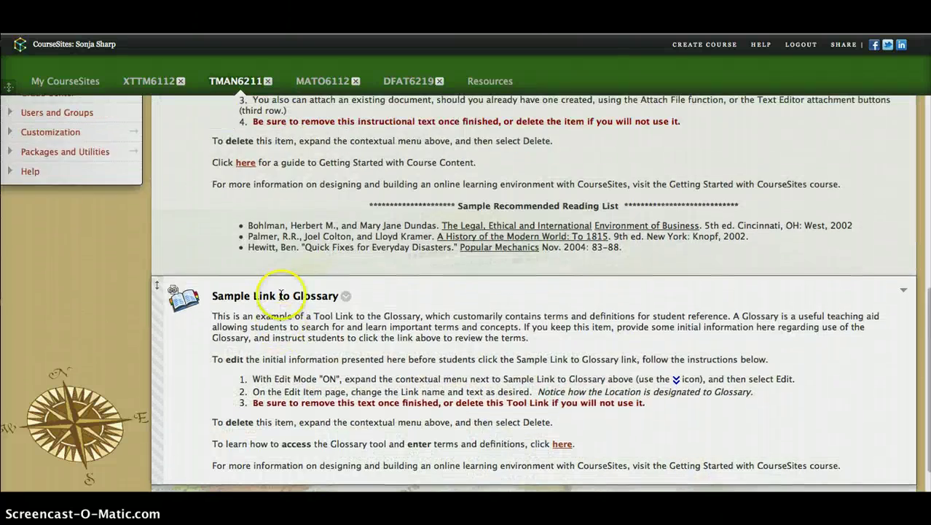
{"action": "scroll", "coordinate": [279, 293], "scroll_direction": "up", "scroll_amount": 3}
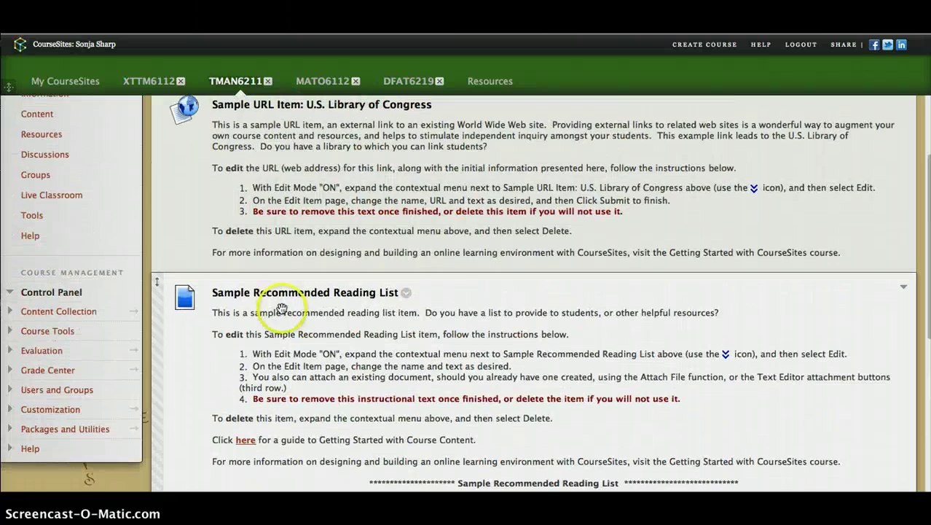
{"action": "key", "text": "ctrl+Up"}
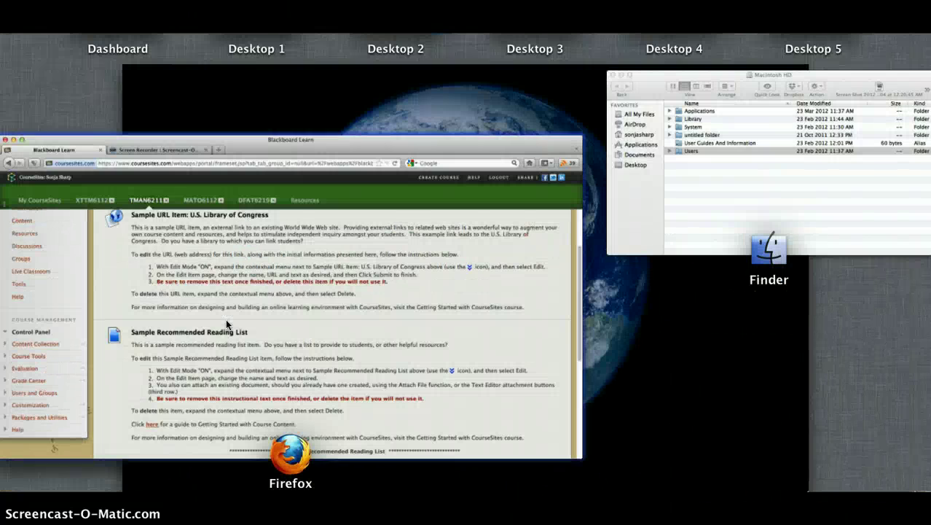
- Back in Firefox, expand the Control Panel's Course Tools list and scroll from Announcements to Wikis
{"action": "left_click", "coordinate": [226, 319]}
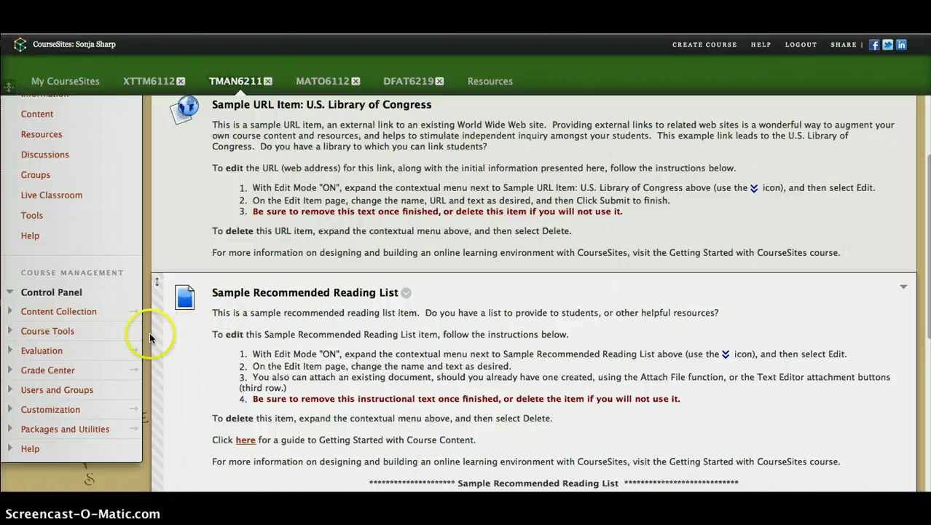
{"action": "left_click", "coordinate": [73, 336]}
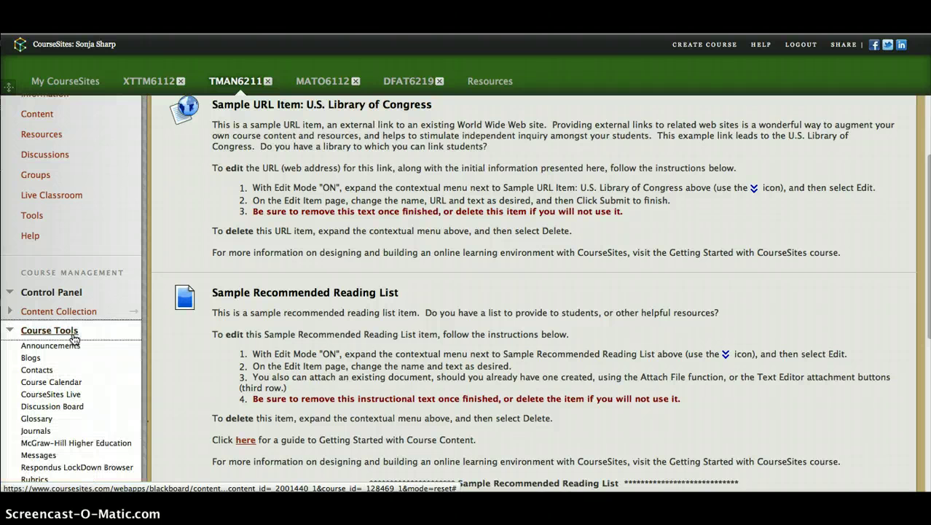
{"action": "scroll", "coordinate": [185, 354], "scroll_direction": "down", "scroll_amount": 3}
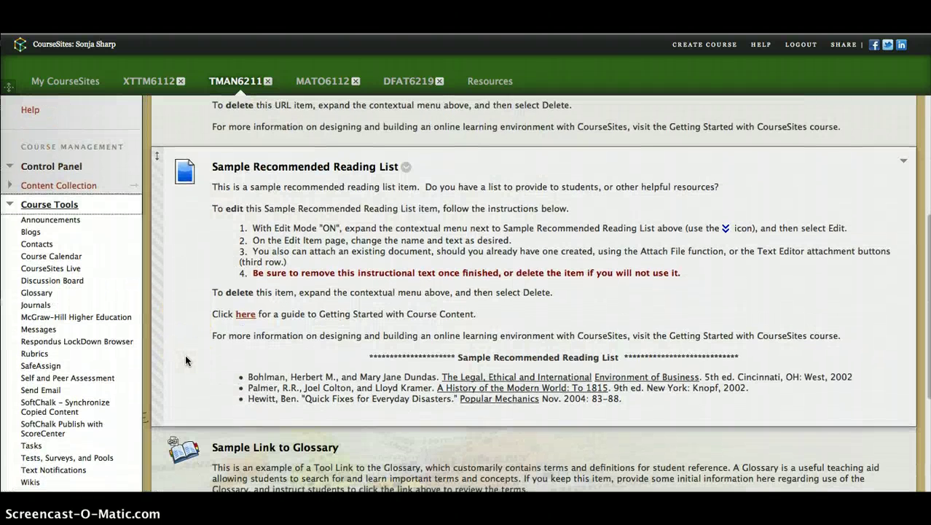
{"action": "scroll", "coordinate": [185, 354], "scroll_direction": "down", "scroll_amount": 1}
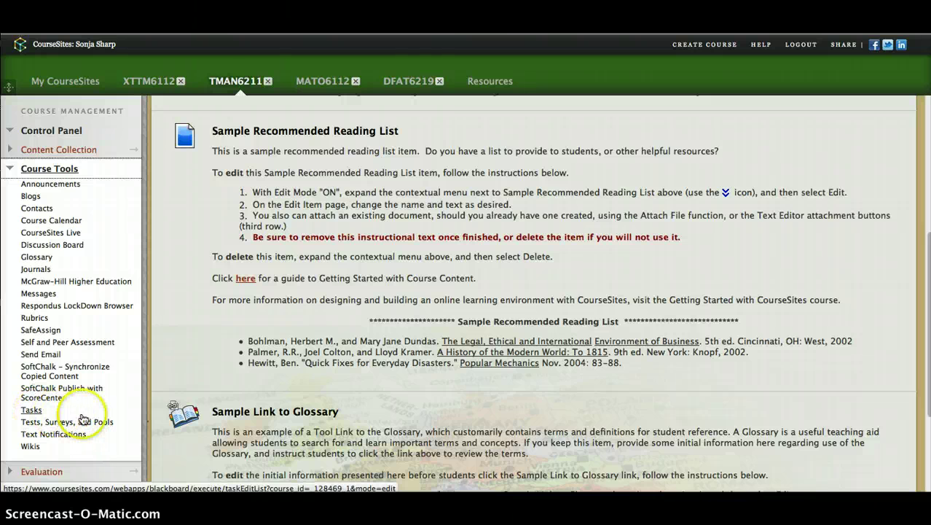
{"action": "scroll", "coordinate": [113, 411], "scroll_direction": "down", "scroll_amount": 2}
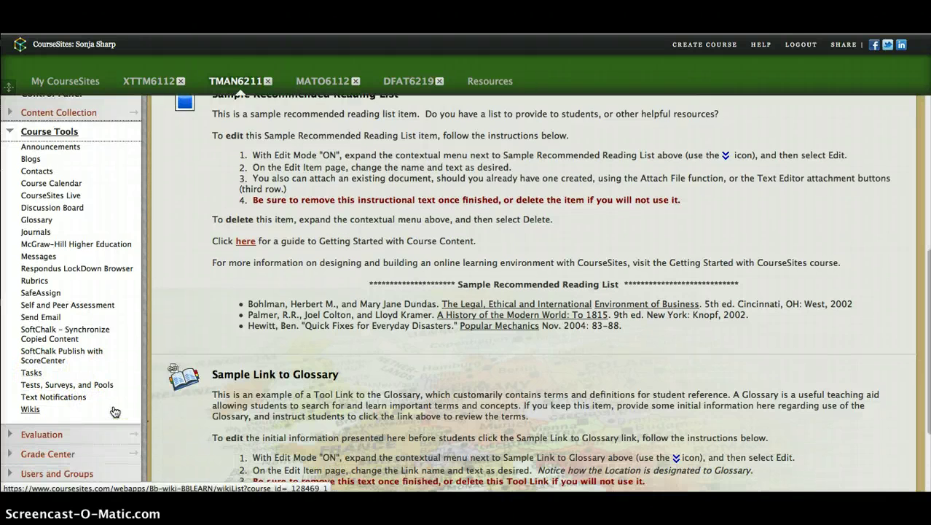
{"action": "left_click", "coordinate": [102, 418]}
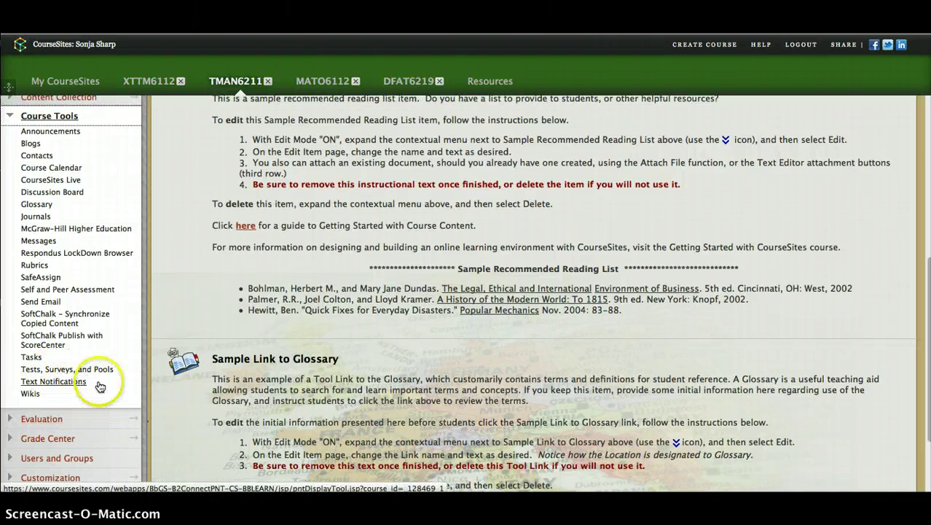
{"action": "scroll", "coordinate": [101, 393], "scroll_direction": "up", "scroll_amount": 6}
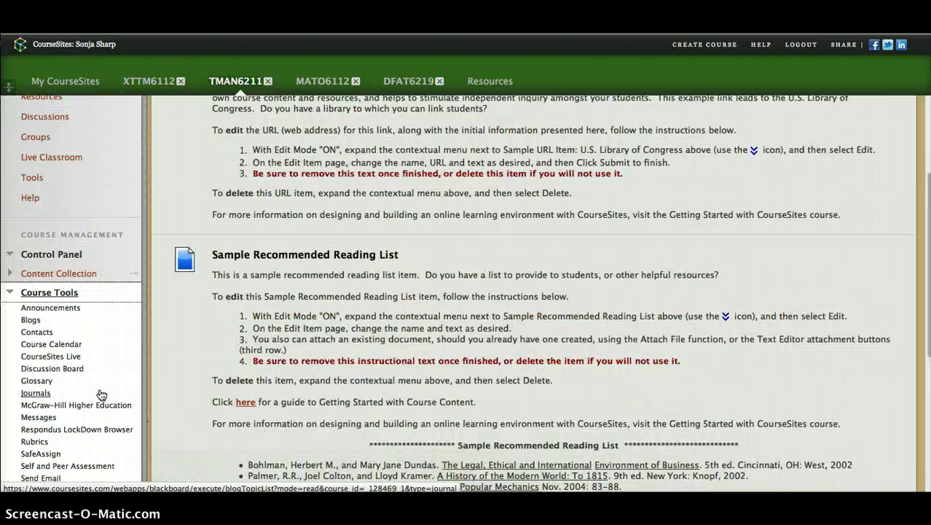
- Collapse Course Tools and show the Resources page's Build Content choices, from Item to YouTube Video
{"action": "left_click", "coordinate": [11, 293]}
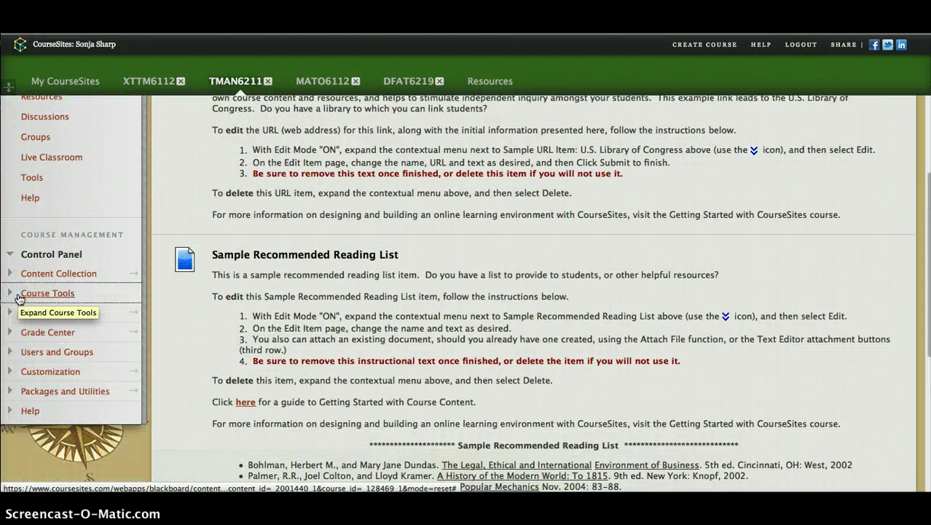
{"action": "left_click", "coordinate": [20, 297]}
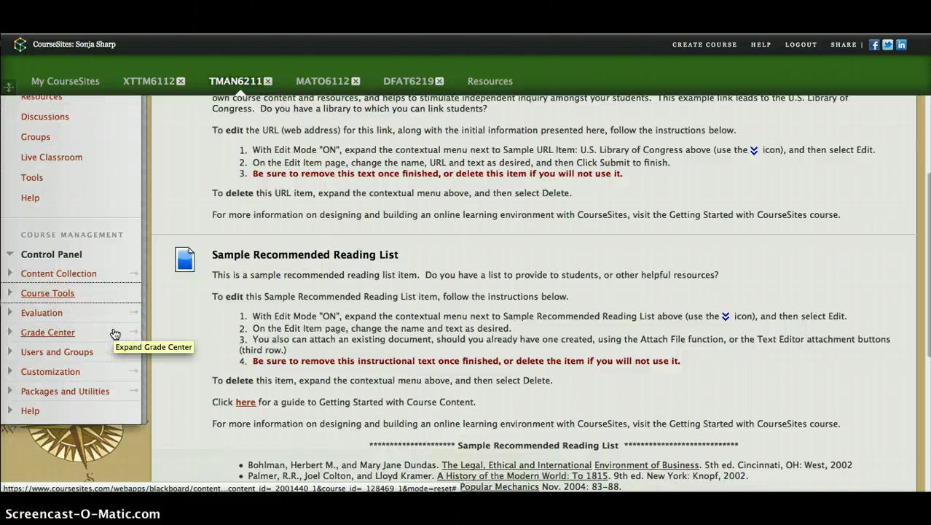
{"action": "scroll", "coordinate": [114, 332], "scroll_direction": "up", "scroll_amount": 5}
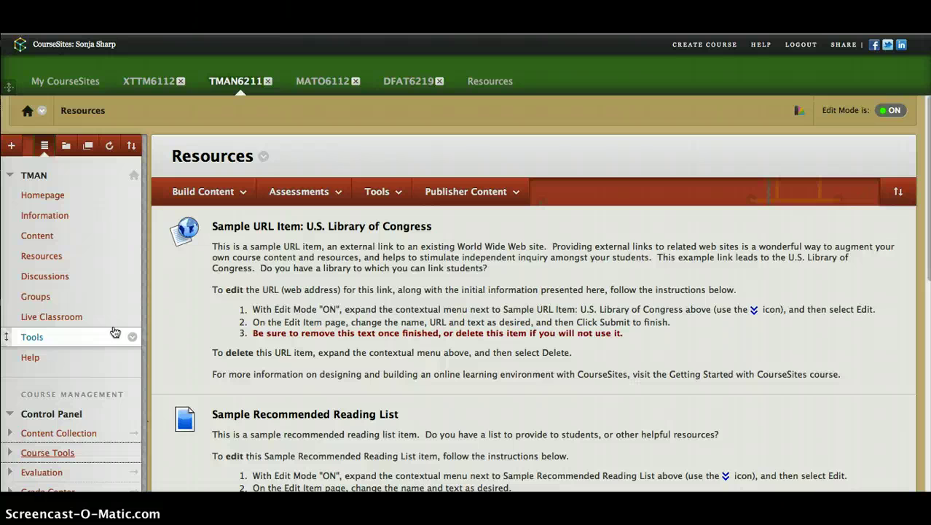
{"action": "left_click", "coordinate": [180, 278]}
{"action": "left_click", "coordinate": [246, 193]}
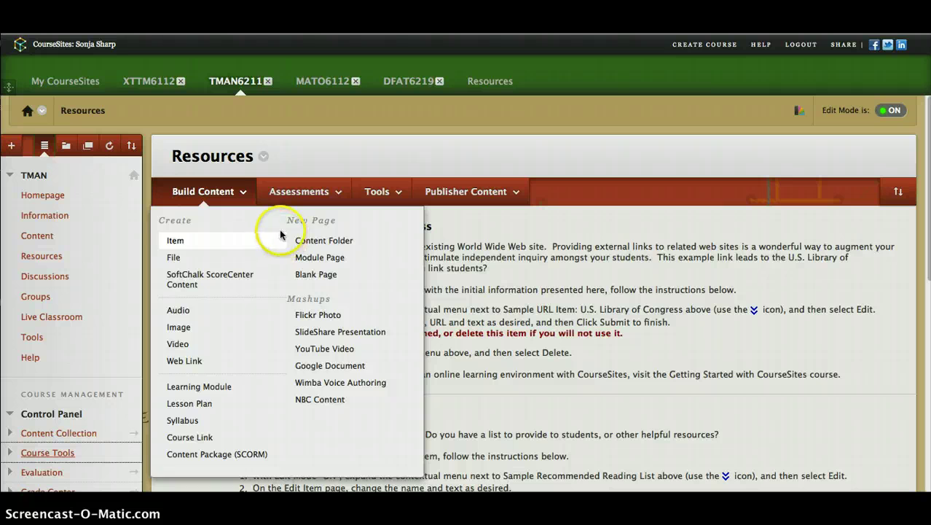
- View the Assessments, Tools, and Publisher Content menus, ending on the textbook and McGraw-Hill options
{"action": "left_click", "coordinate": [337, 198]}
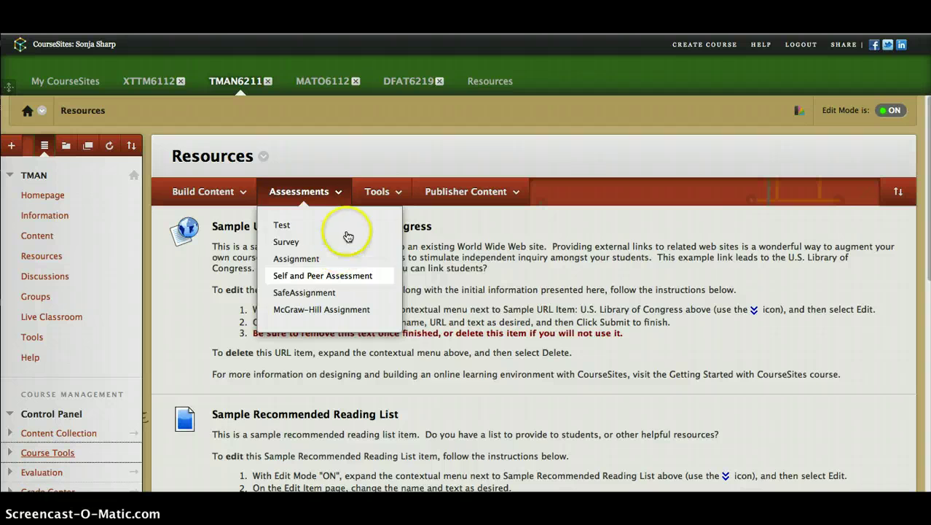
{"action": "left_click", "coordinate": [376, 192]}
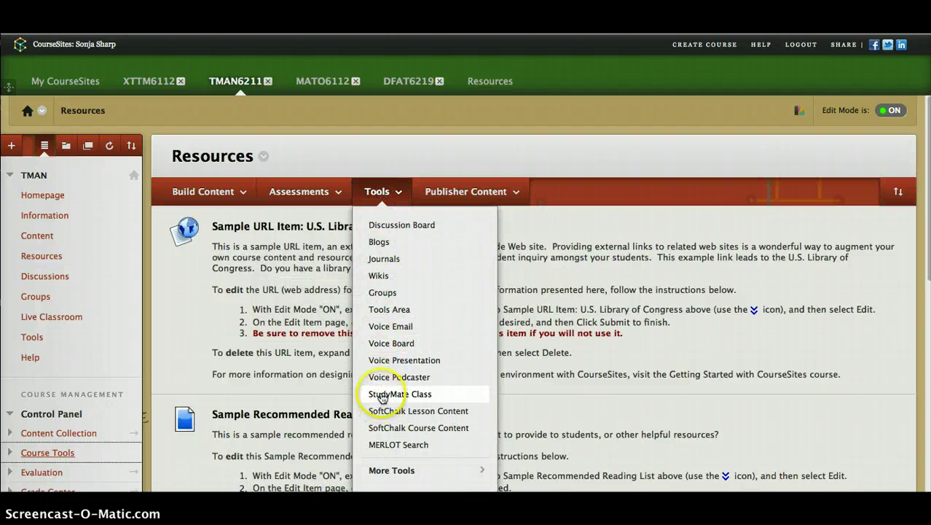
{"action": "left_click", "coordinate": [491, 197]}
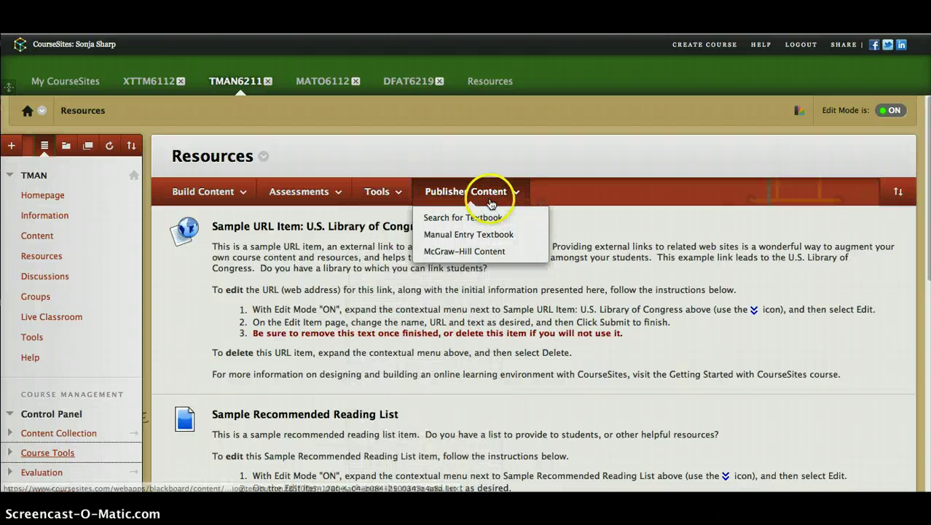